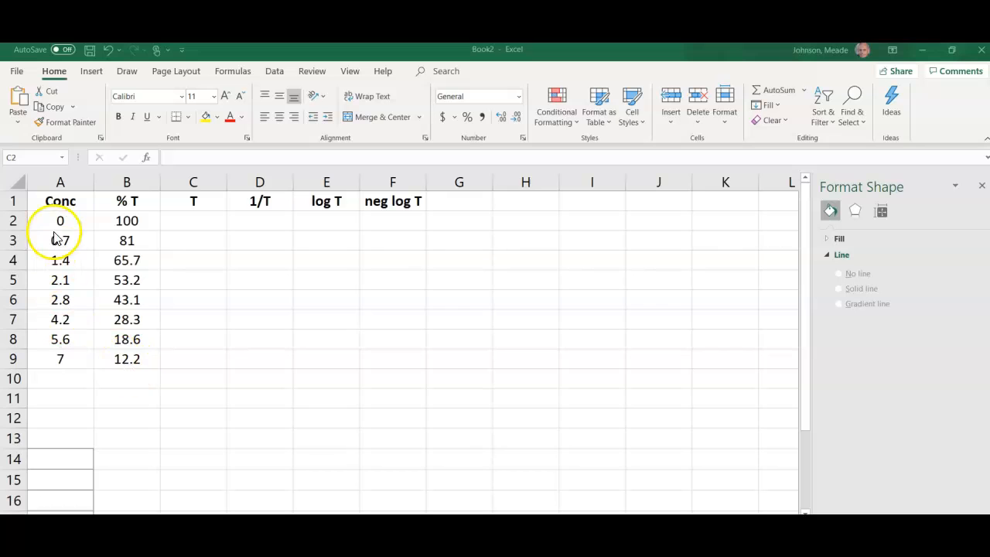
# Compute the first T value in cell C2 by dividing the % T value by 100 with =B2/100
pyautogui.click(193, 221)
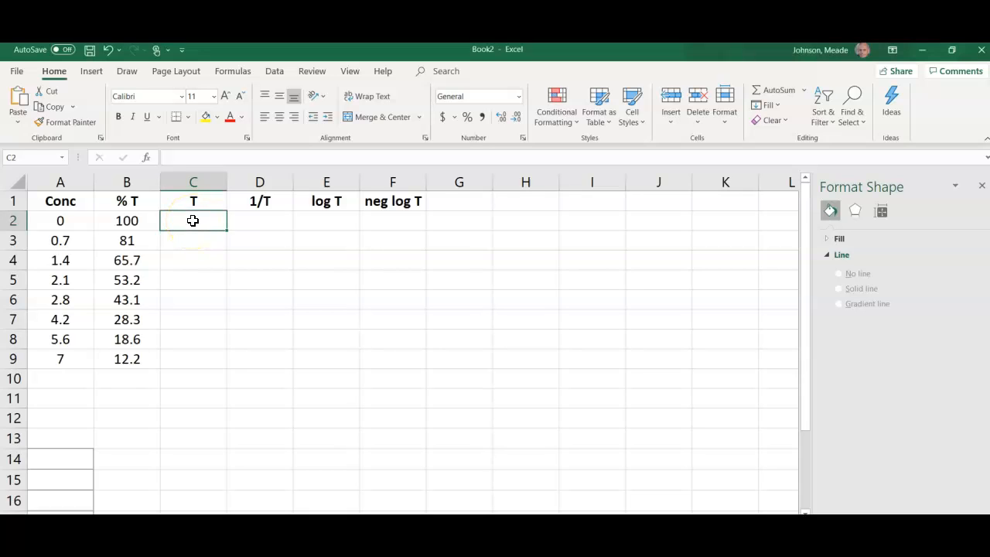
pyautogui.write('=')
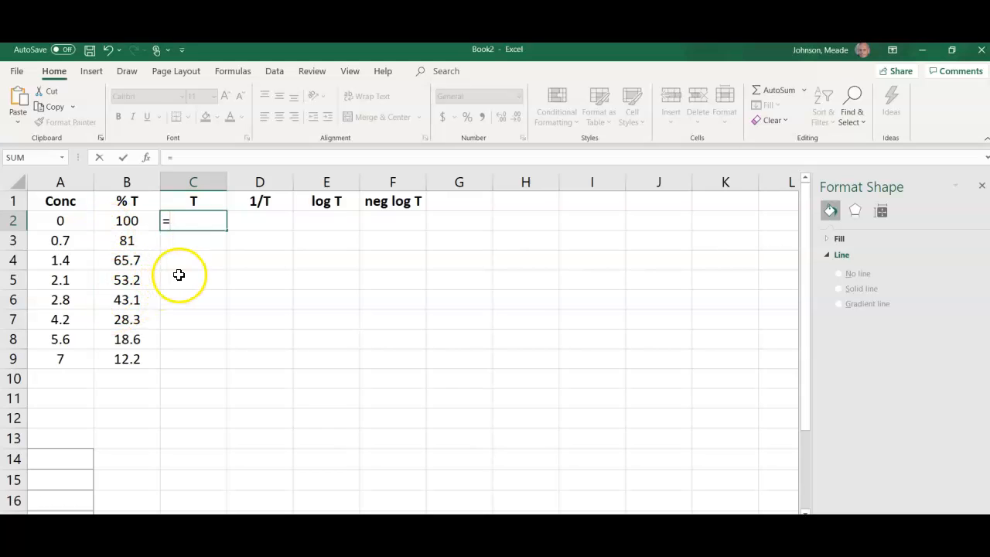
pyautogui.click(130, 222)
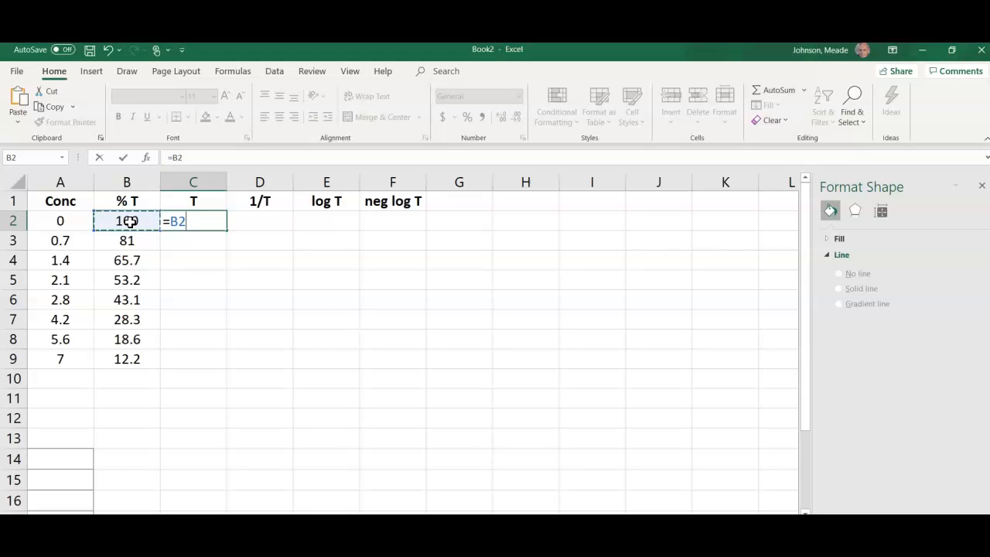
pyautogui.write('/100')
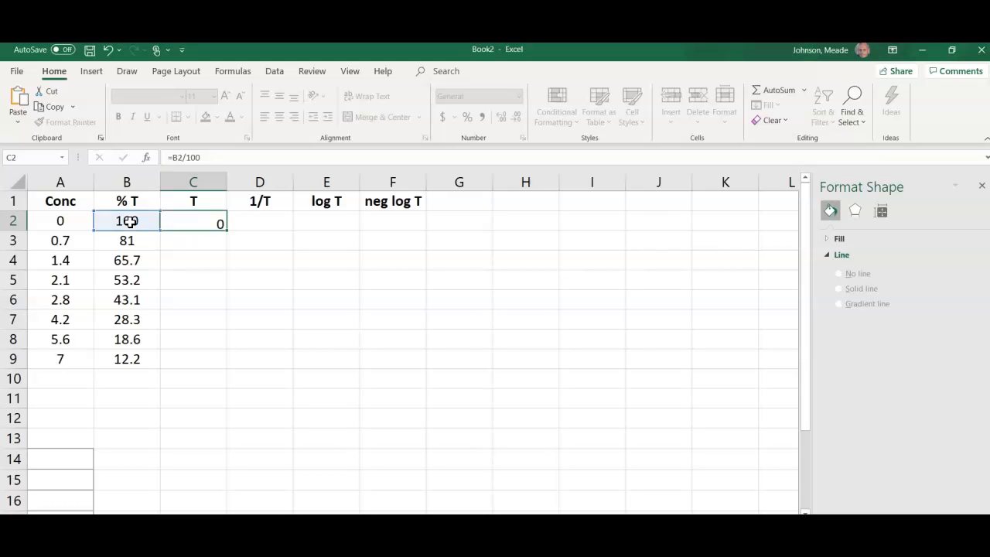
pyautogui.press('Return')
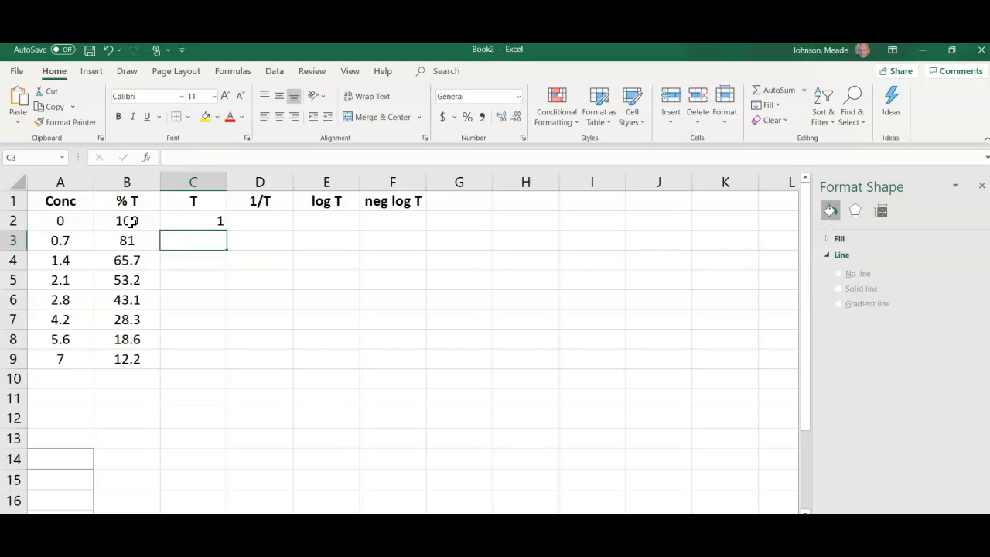
# Fill the T formula from C2 down to C9 and check the copied formulas in C3 and C4
pyautogui.click(177, 224)
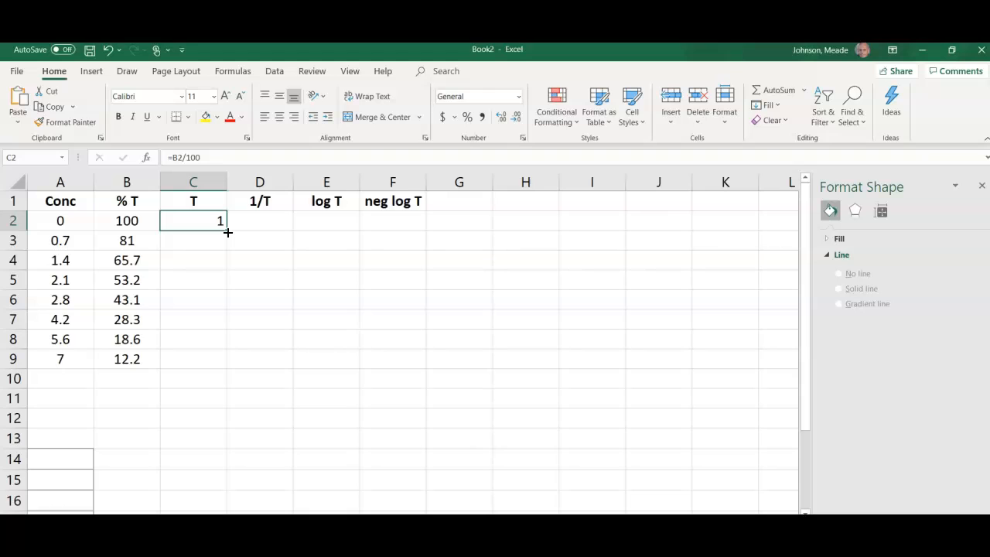
pyautogui.moveTo(227, 234); pyautogui.dragTo(229, 370)
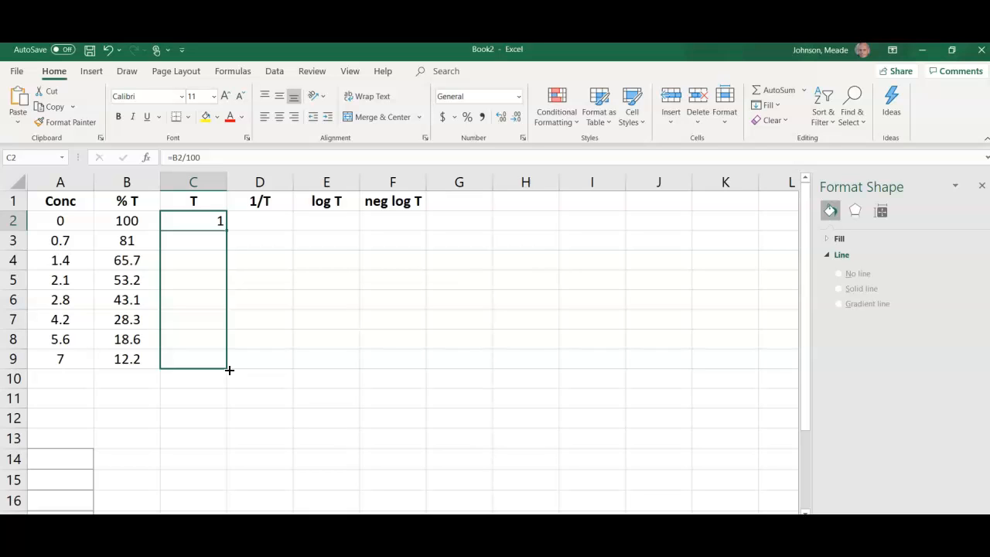
pyautogui.moveTo(229, 369); pyautogui.dragTo(229, 370)
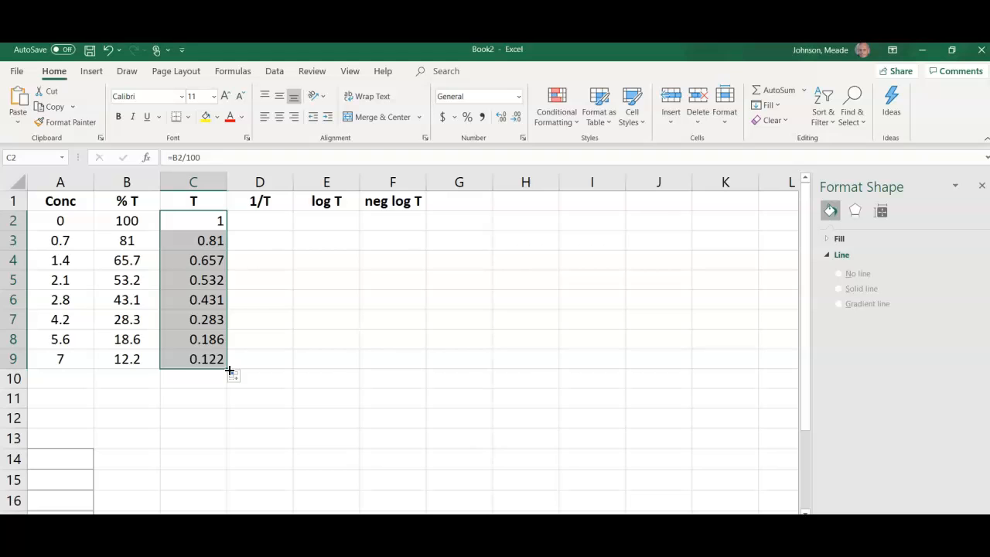
pyautogui.click(199, 242)
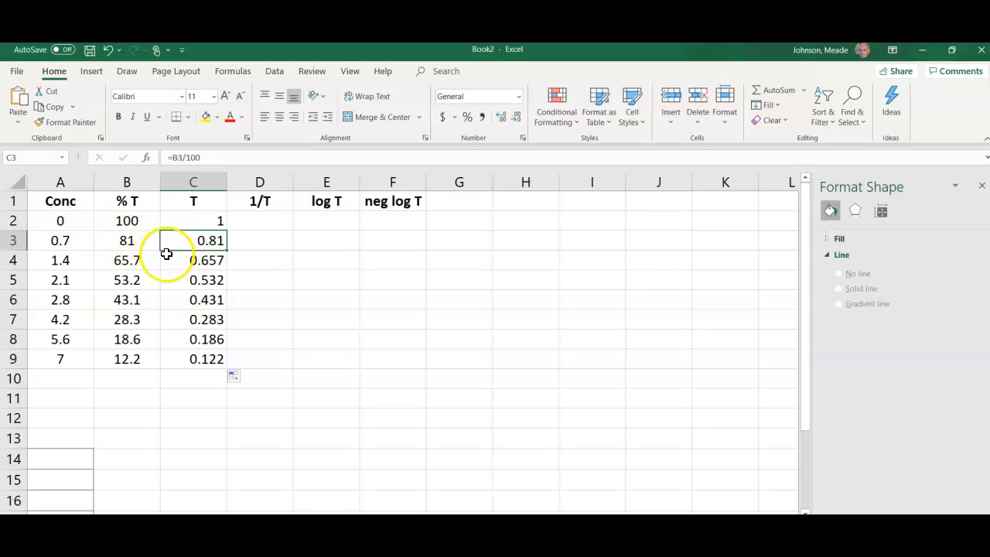
pyautogui.click(200, 262)
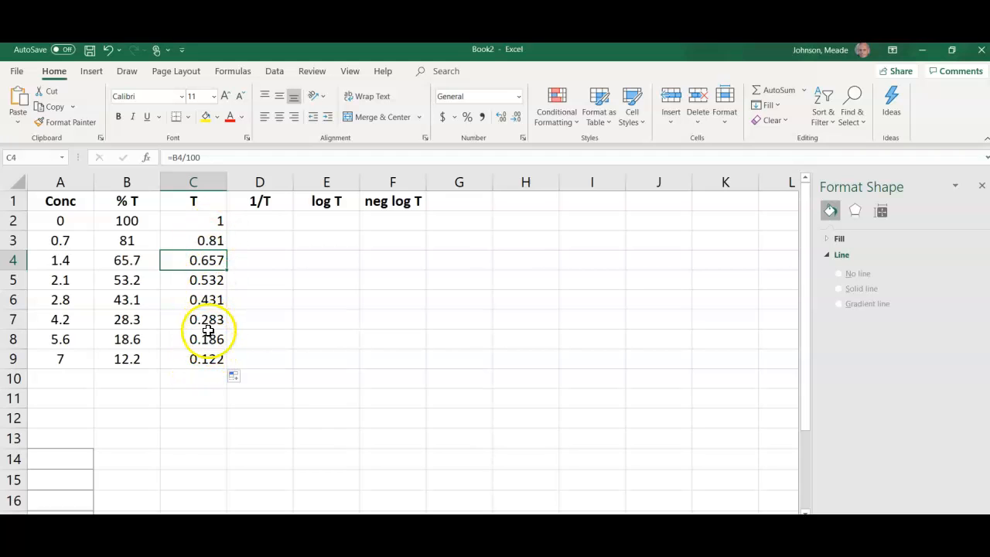
# Calculate the 1/T column by entering =1/C2 in D2 and filling the formula down to D9
pyautogui.click(254, 221)
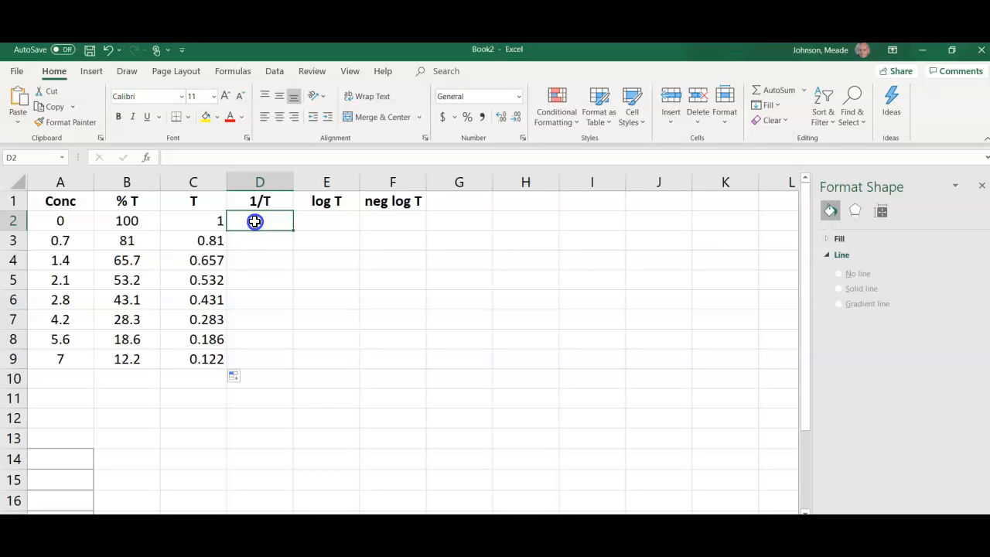
pyautogui.write('=')
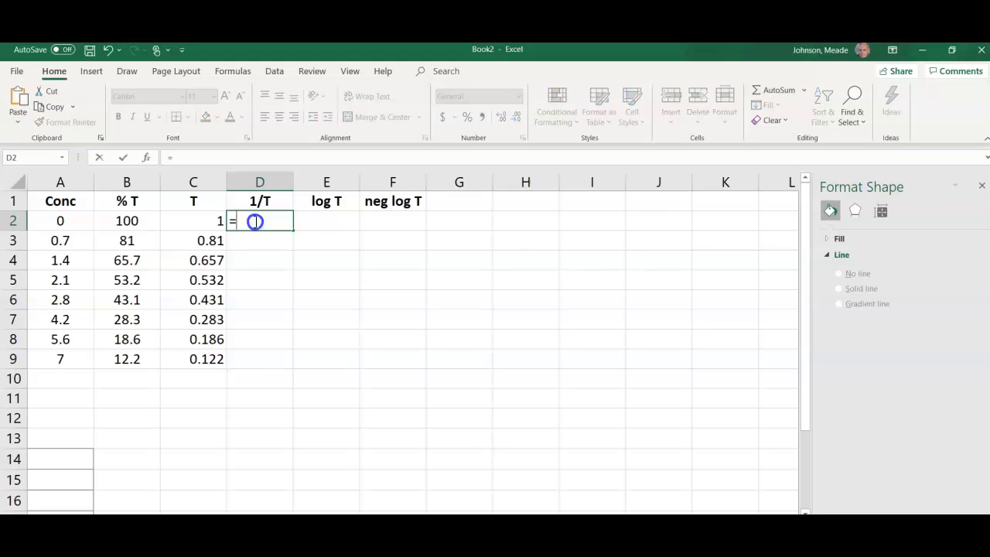
pyautogui.click(200, 224)
pyautogui.click(237, 224)
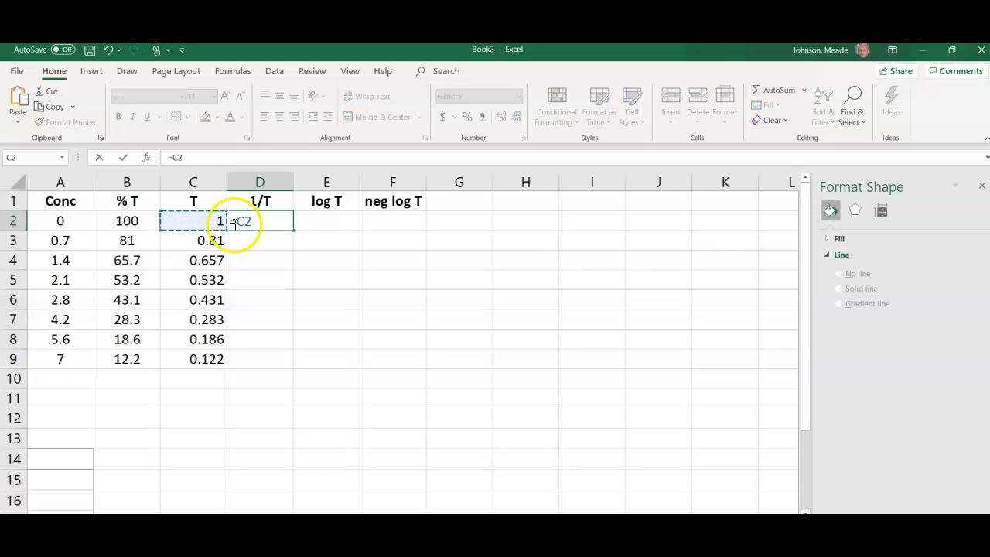
pyautogui.write('1/')
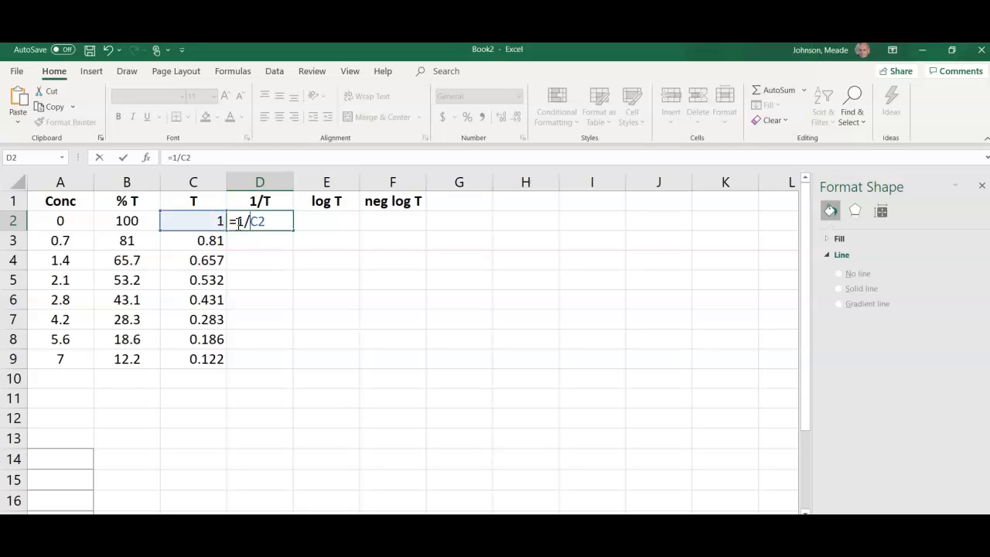
pyautogui.press('Return')
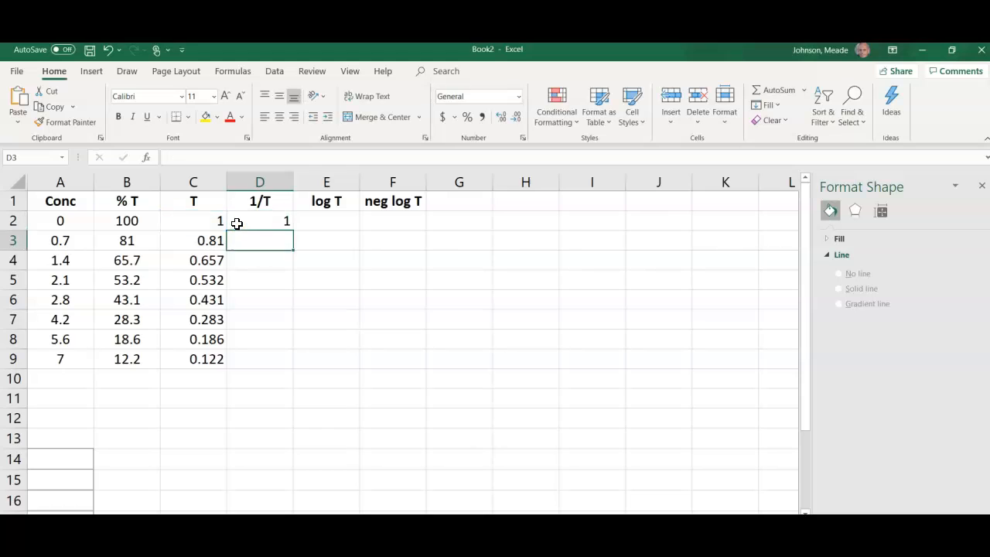
pyautogui.click(237, 224)
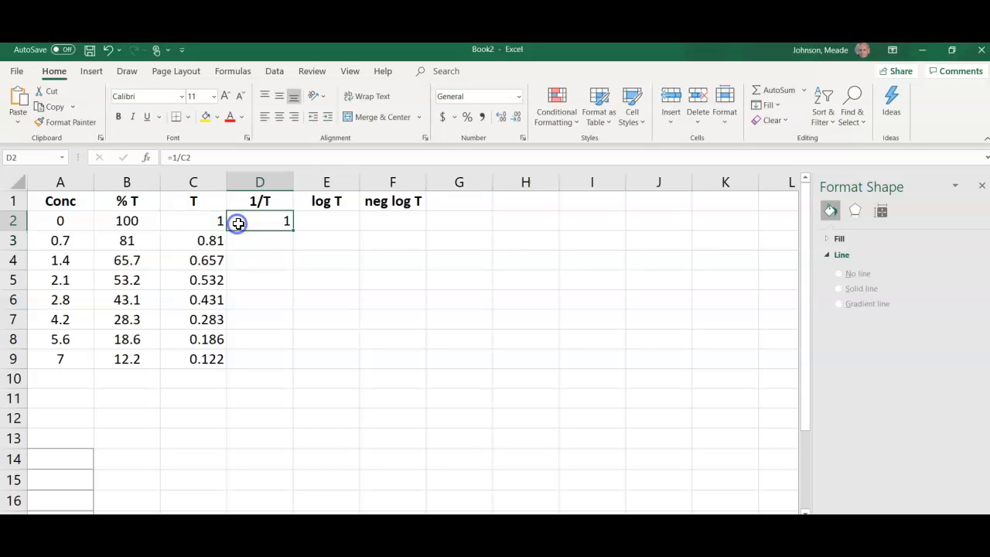
pyautogui.doubleClick(292, 231)
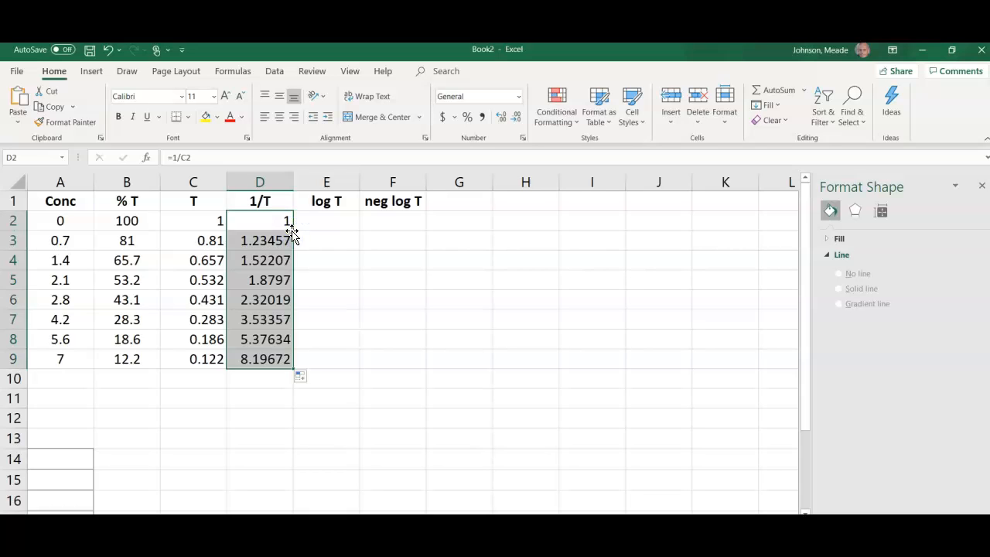
# Calculate the log T column by entering =log(C2) in E2 and filling the formula down to E9
pyautogui.click(327, 221)
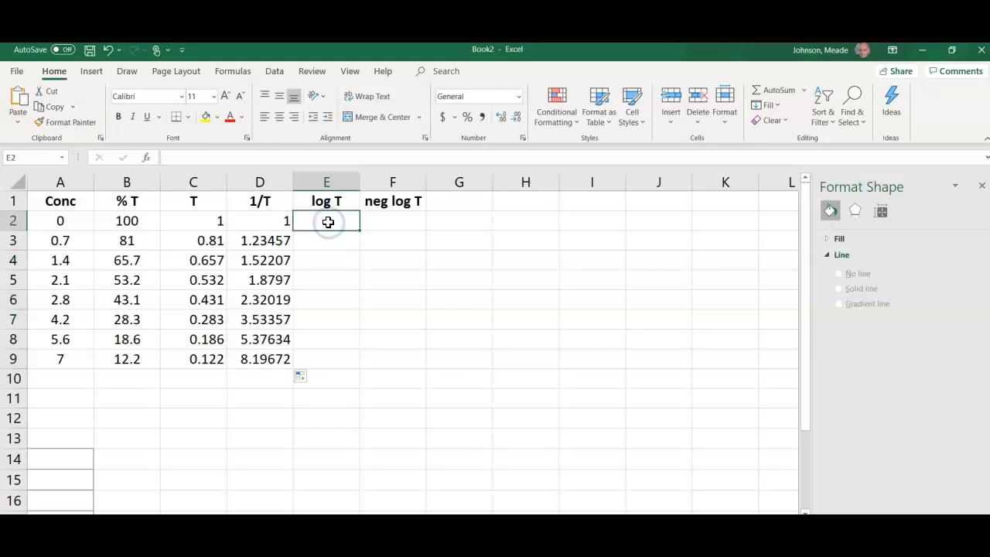
pyautogui.write('=log(')
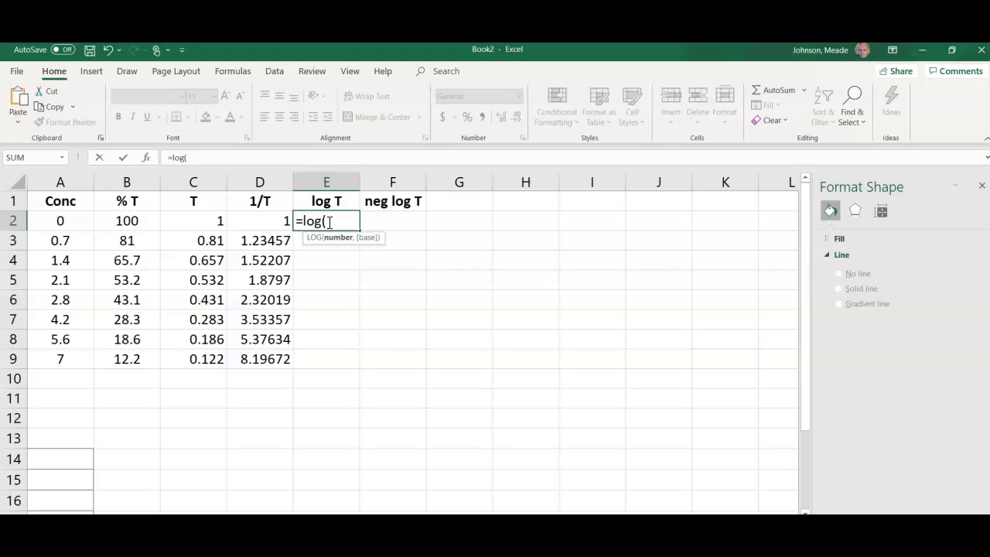
pyautogui.click(214, 222)
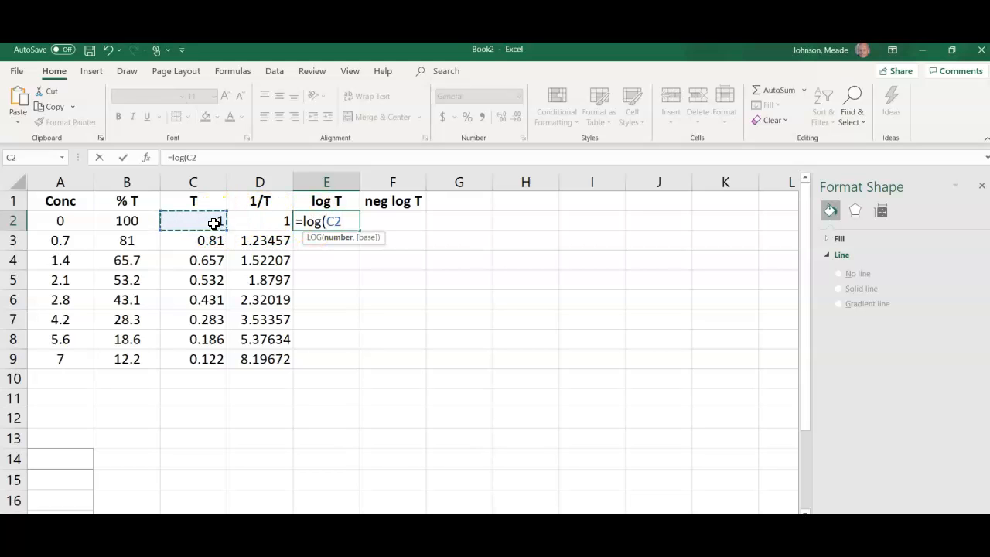
pyautogui.write(')')
pyautogui.press('Return')
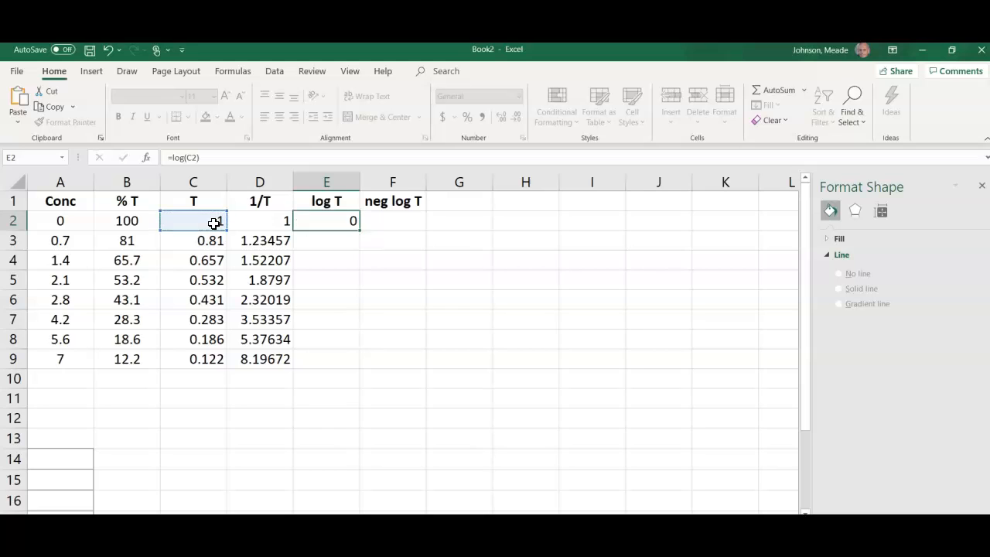
pyautogui.click(325, 221)
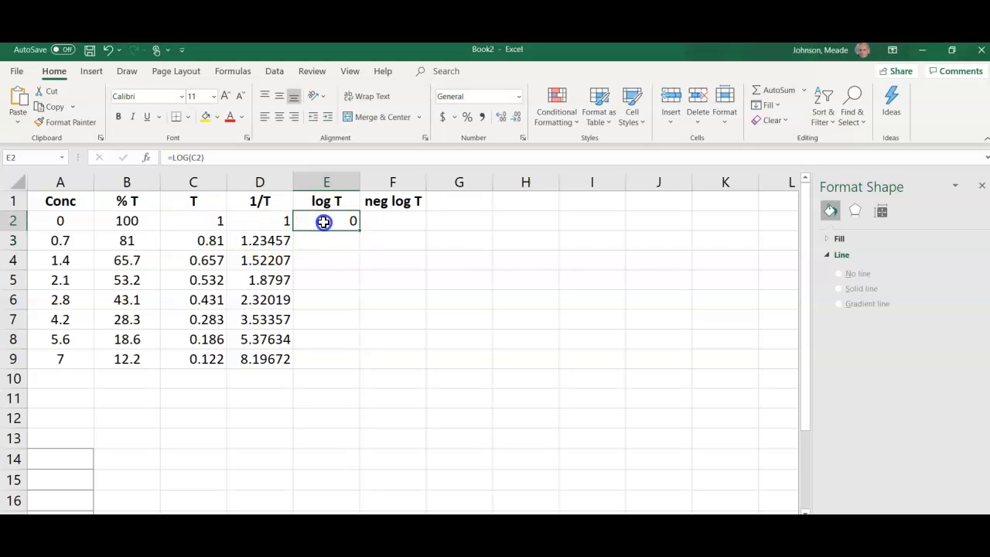
pyautogui.doubleClick(359, 229)
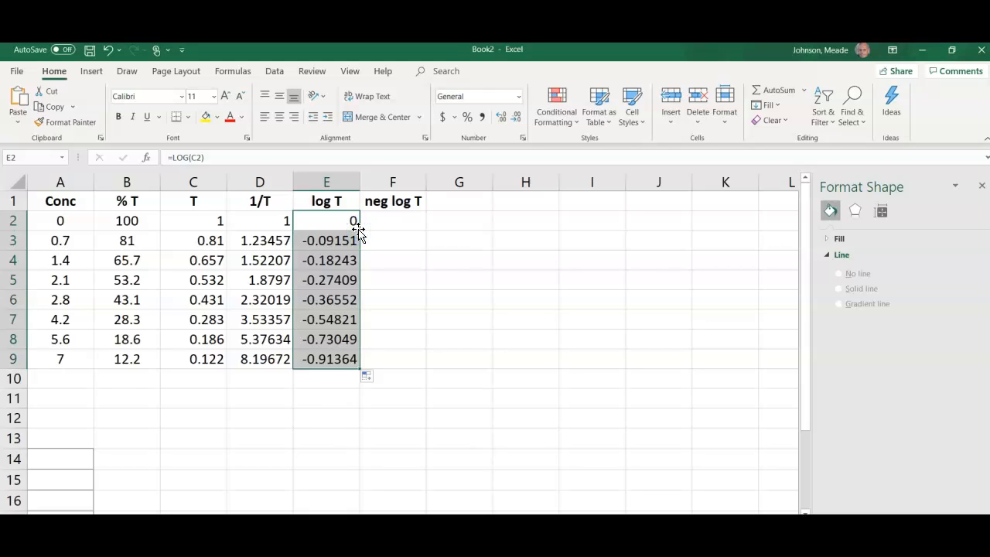
# Calculate the neg log T column by entering =-E2 in F2 and filling the formula down to F9
pyautogui.click(390, 221)
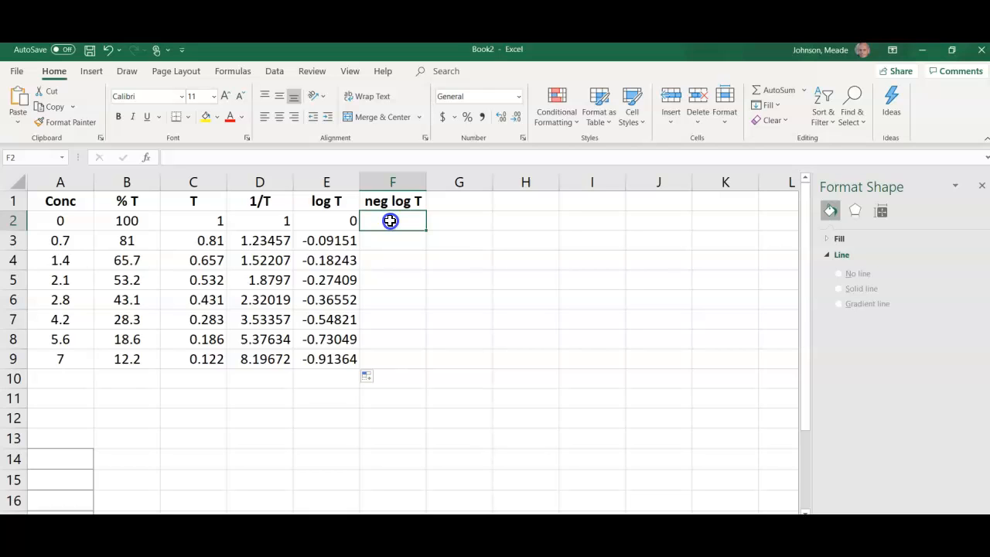
pyautogui.write('=-')
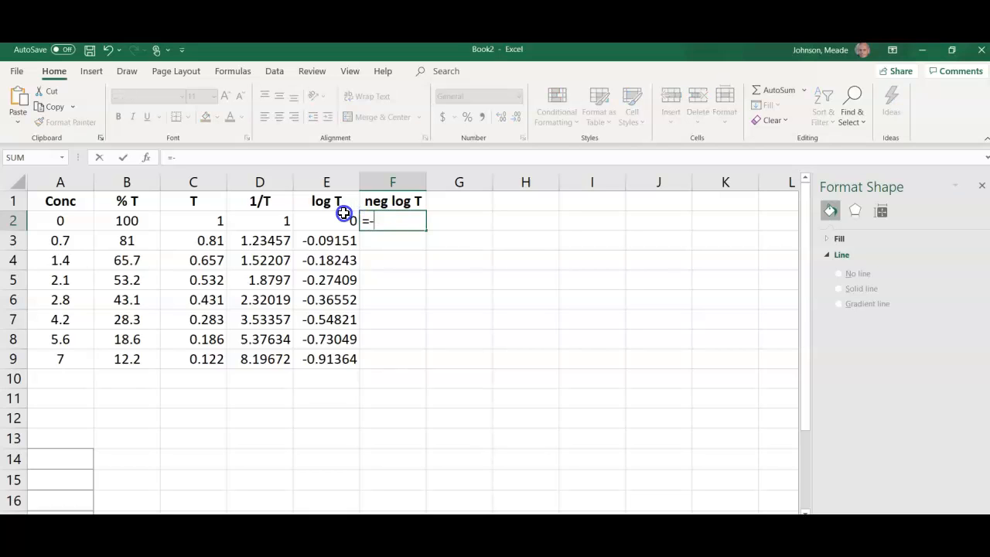
pyautogui.click(341, 220)
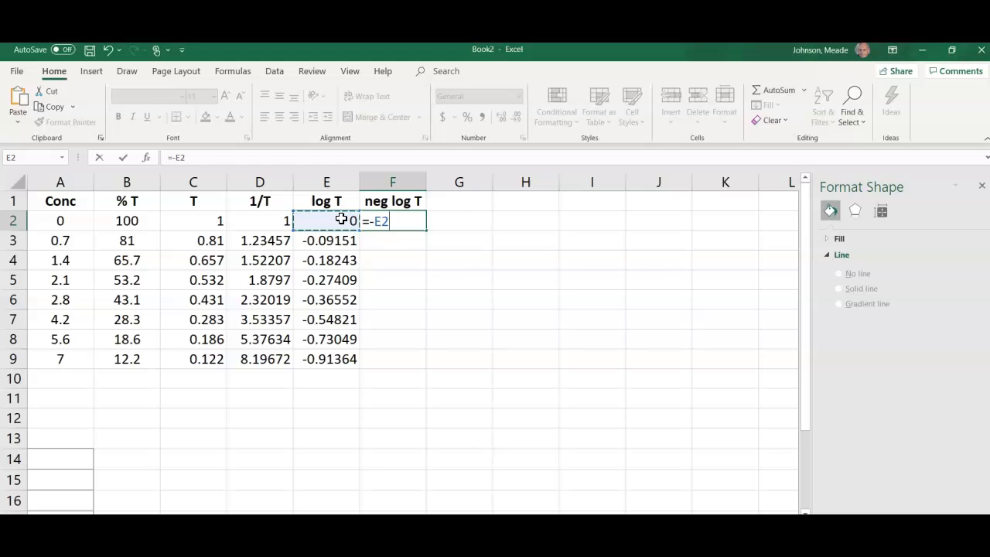
pyautogui.press('Return')
pyautogui.click(389, 215)
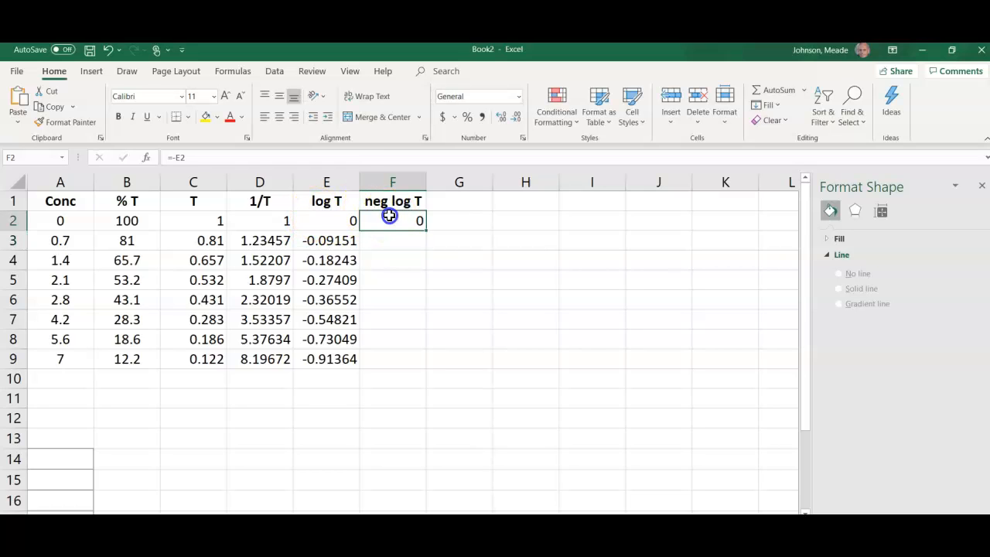
pyautogui.doubleClick(425, 229)
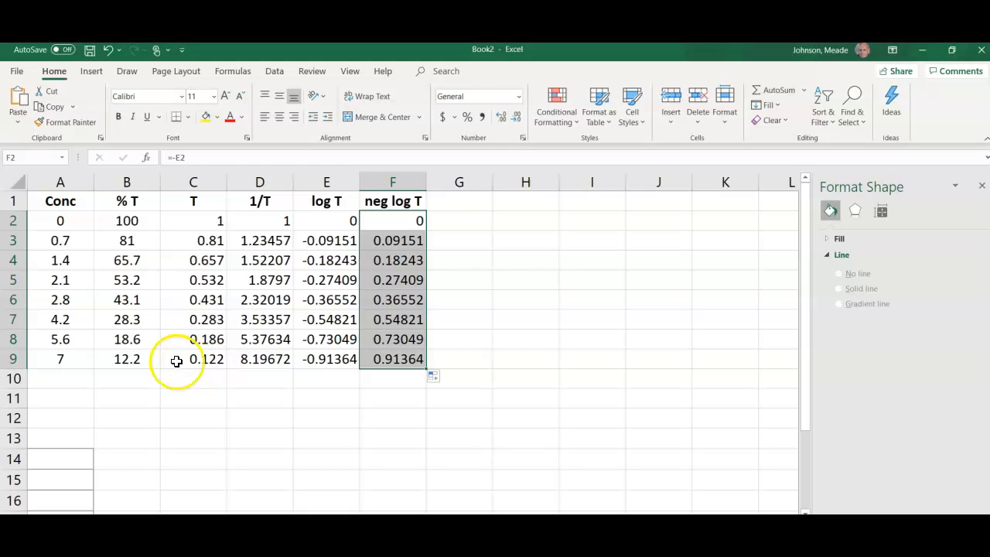
# Insert a markers-only scatter chart of log T (E2:E9) against concentration (A2:A9)
pyautogui.moveTo(45, 222); pyautogui.dragTo(54, 352)
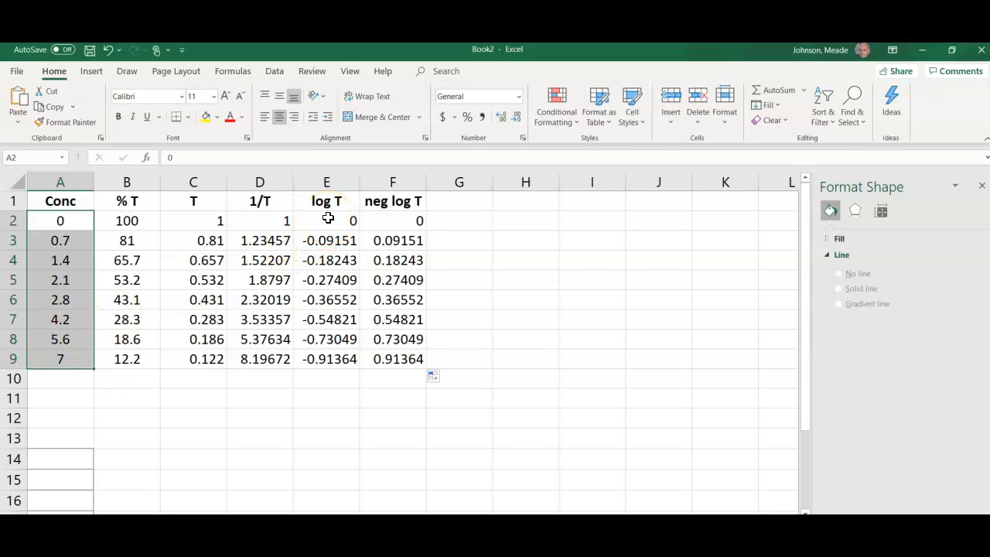
pyautogui.moveTo(328, 218); pyautogui.dragTo(332, 354)
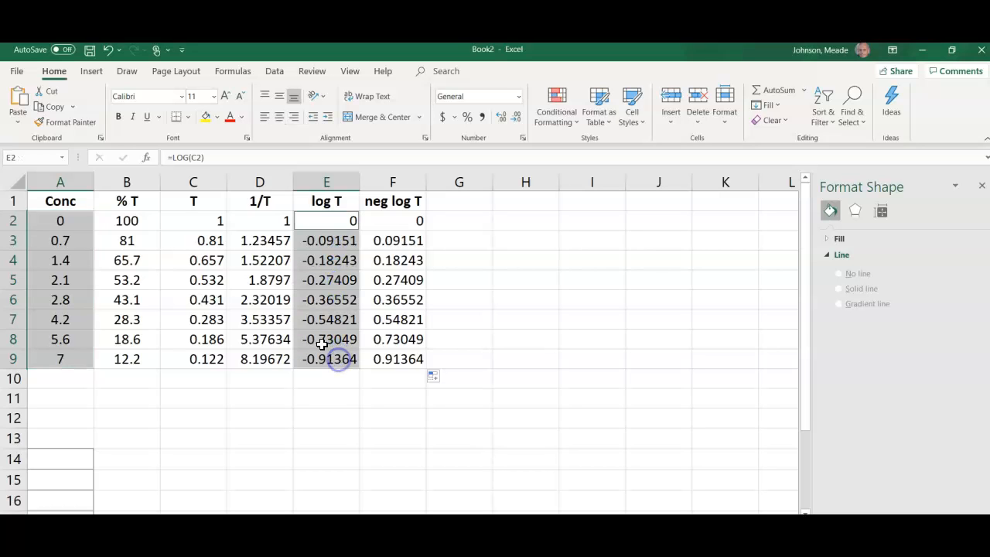
pyautogui.click(90, 72)
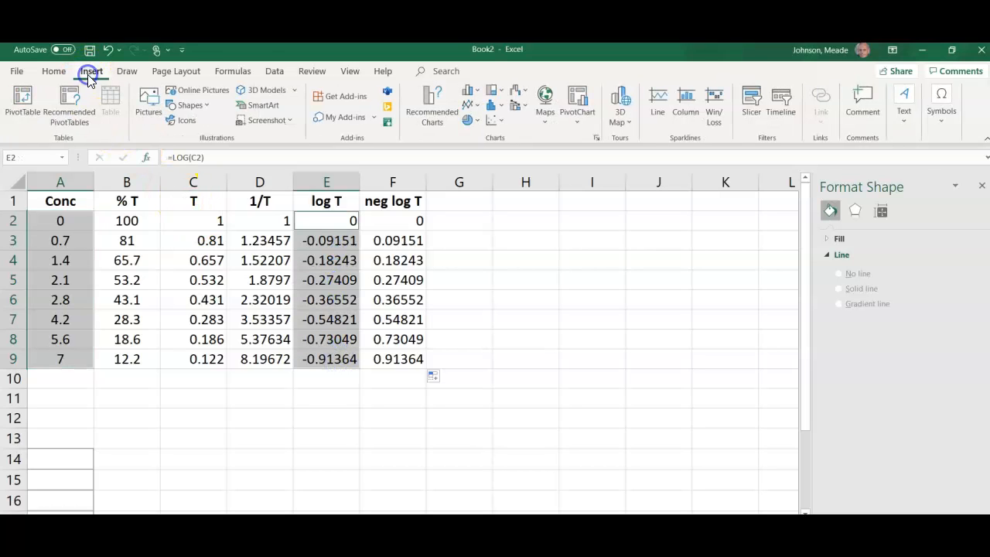
pyautogui.click(490, 121)
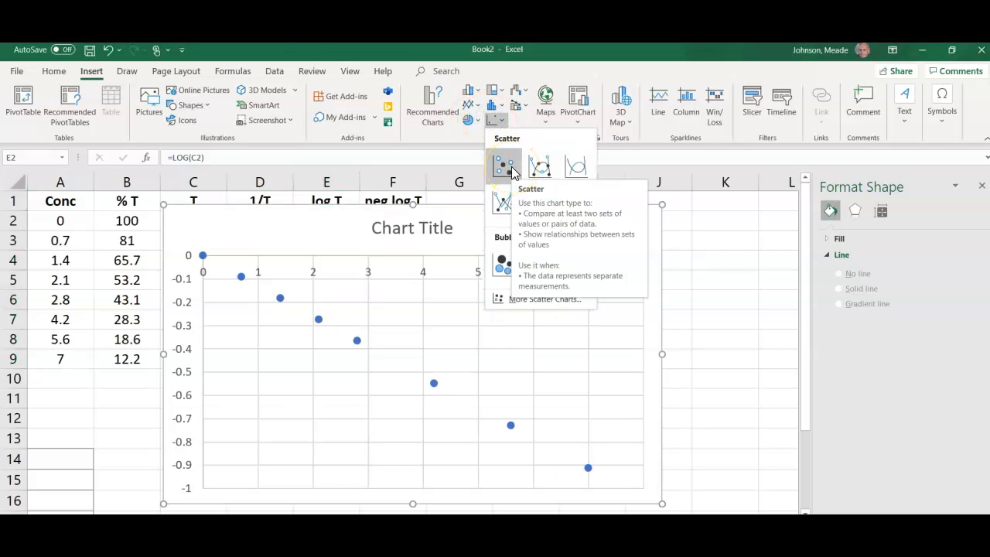
pyautogui.click(511, 168)
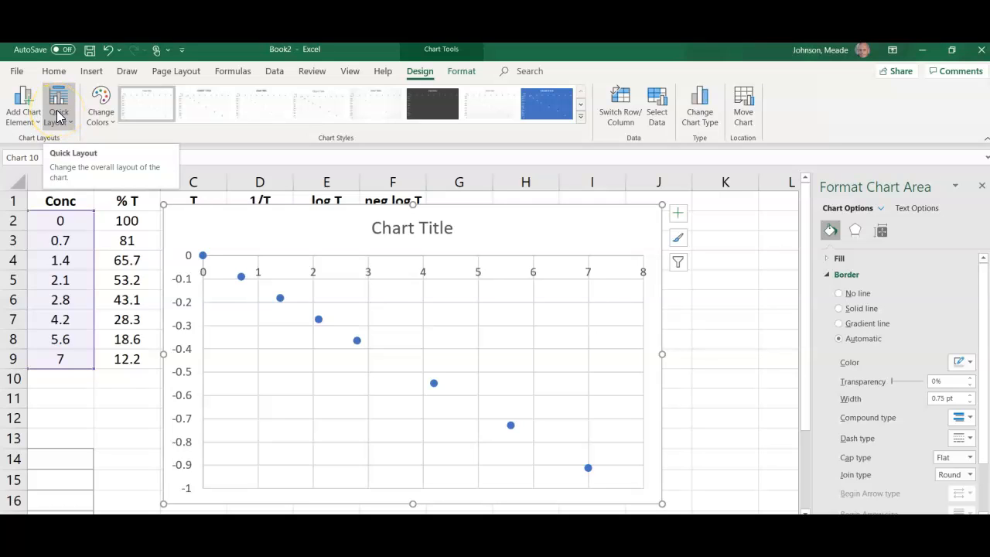
pyautogui.moveTo(282, 301)
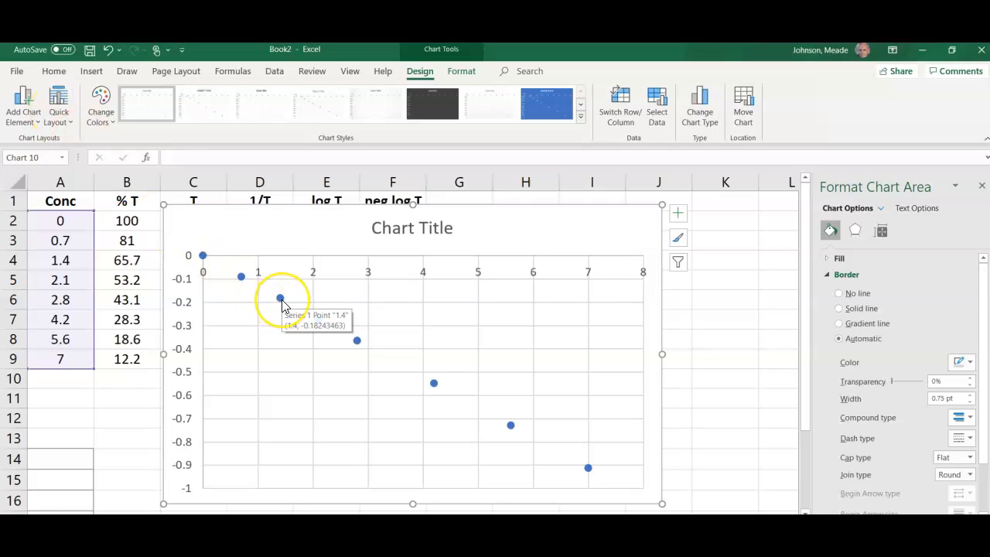